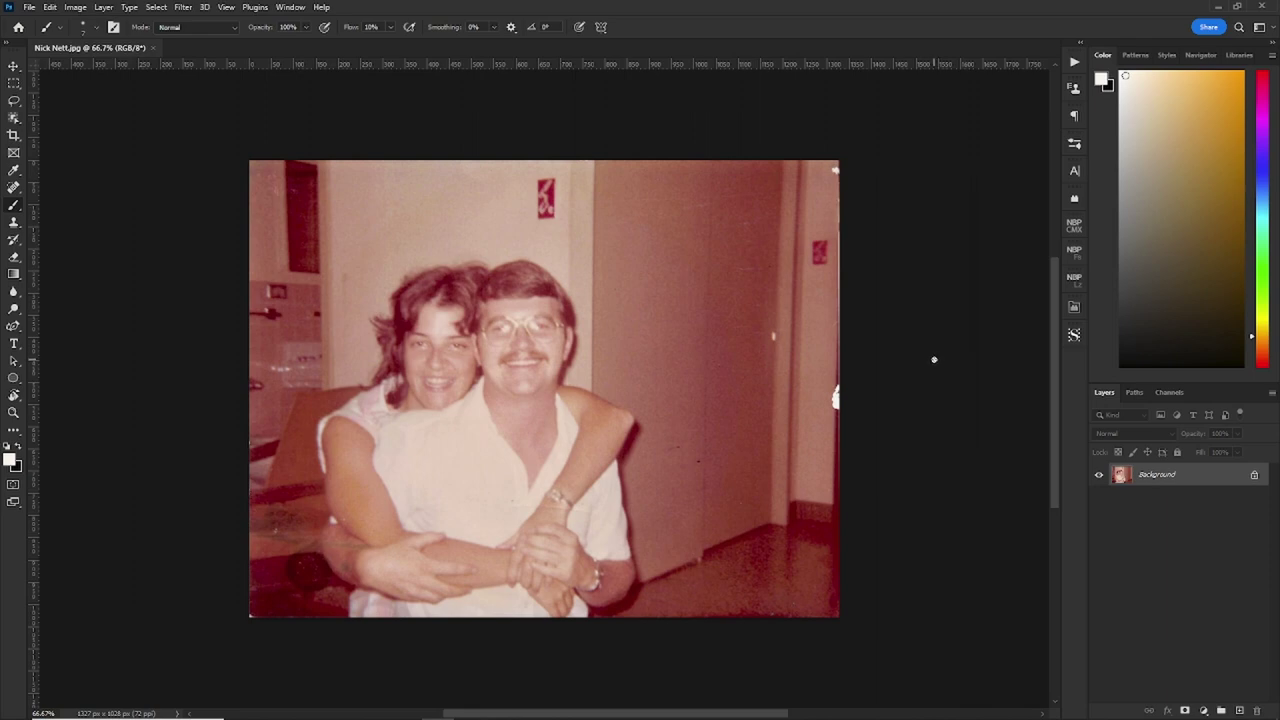
- Duplicate the photo onto Layer 1 and convert it to a Smart Object
key(ctrl+j)
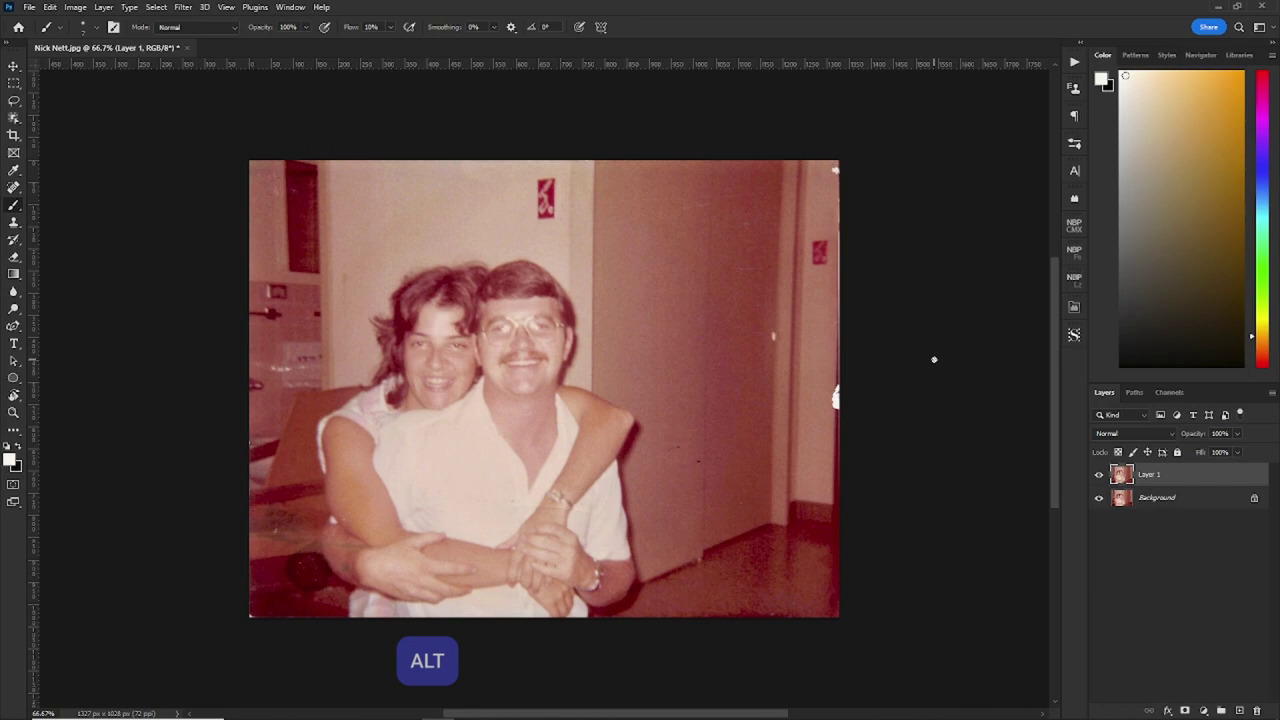
key(alt+l)
key(s)
key(s)
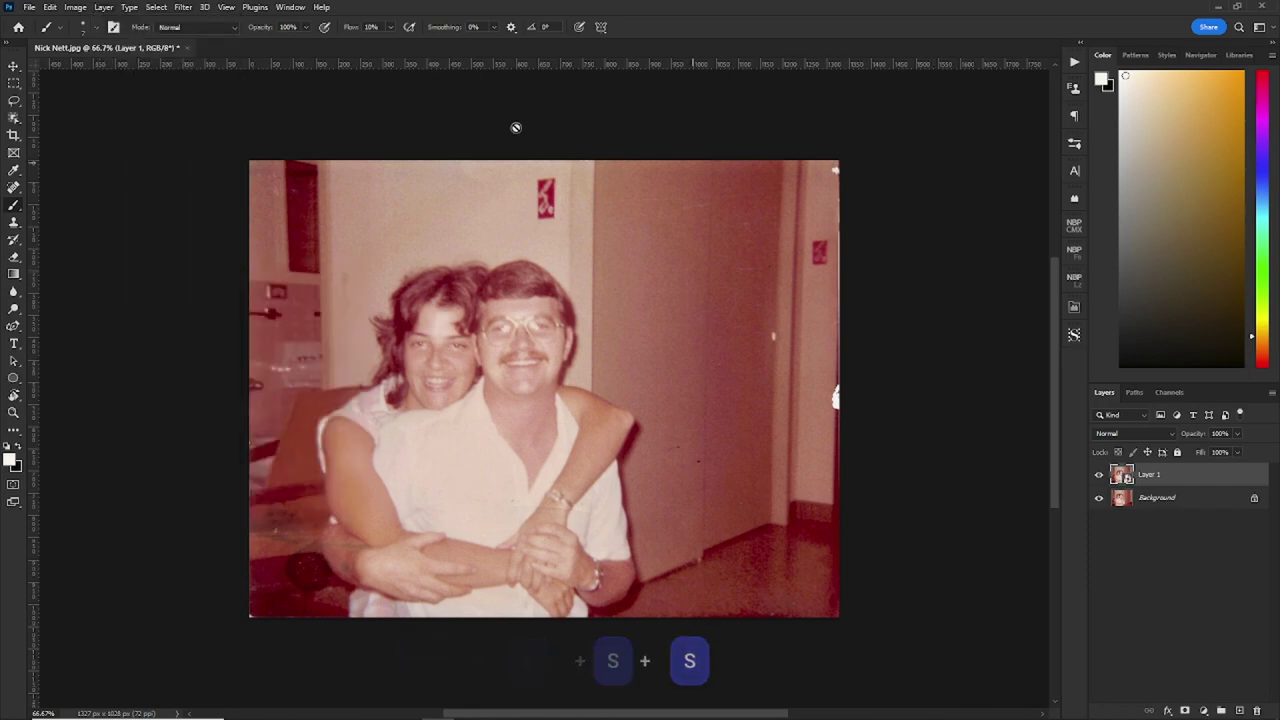
- Apply JPEG Artifacts Removal from Neural Filters as a smart filter on Layer 1
click(185, 8)
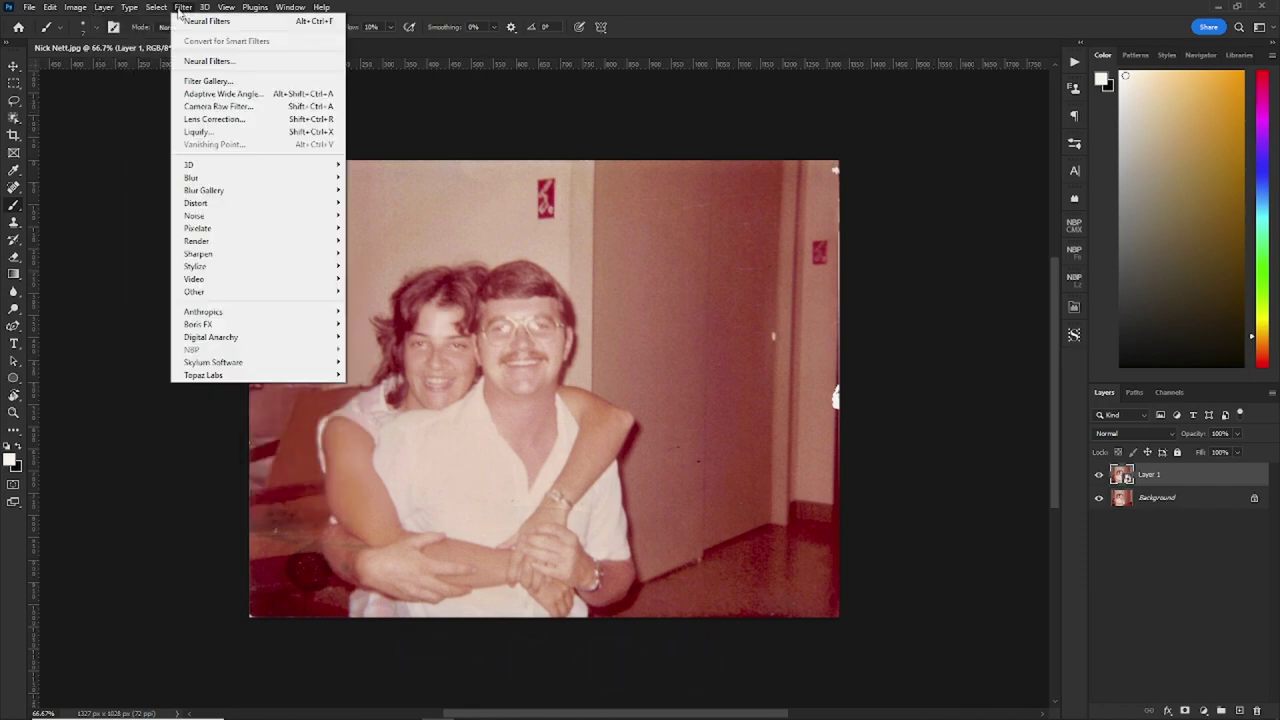
click(253, 66)
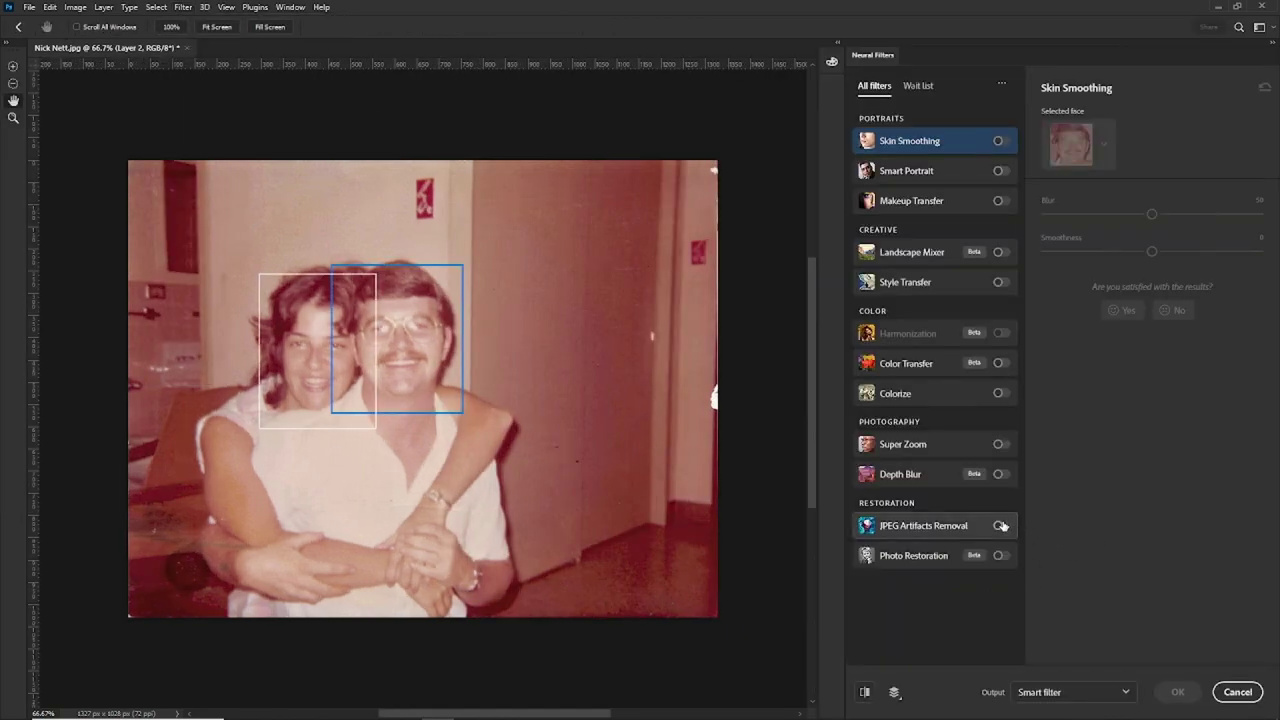
click(1000, 526)
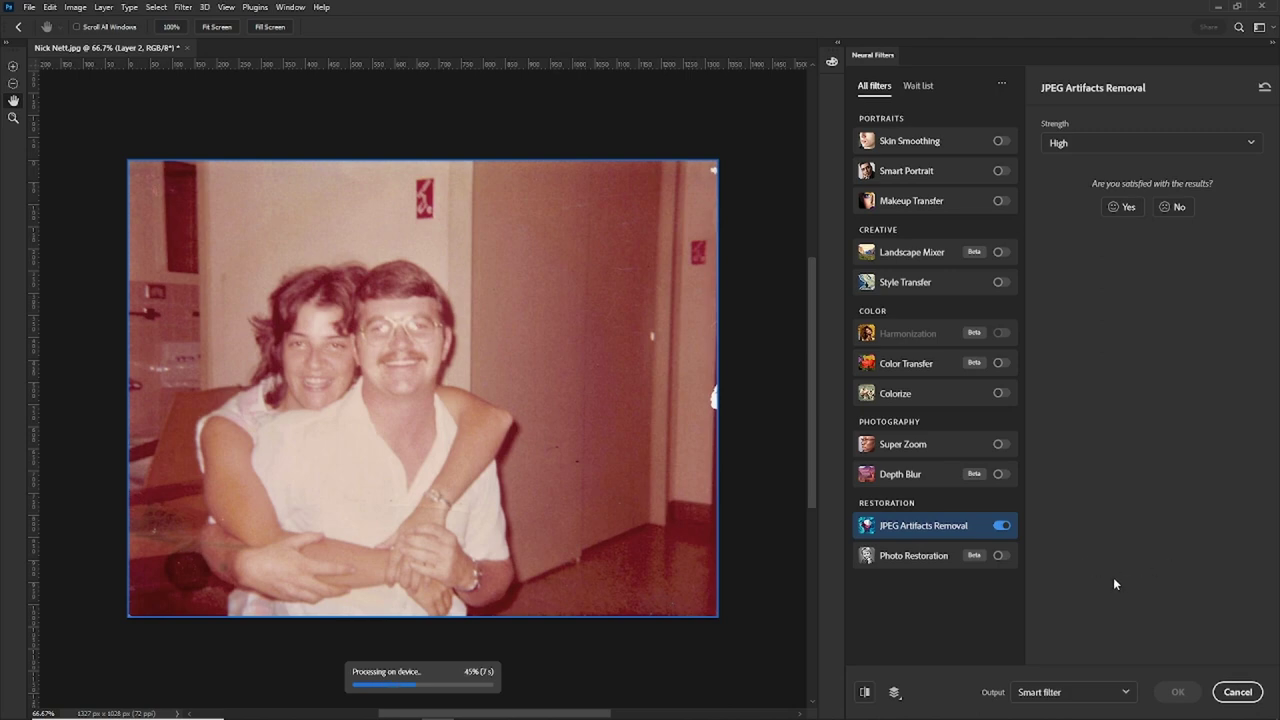
click(1180, 692)
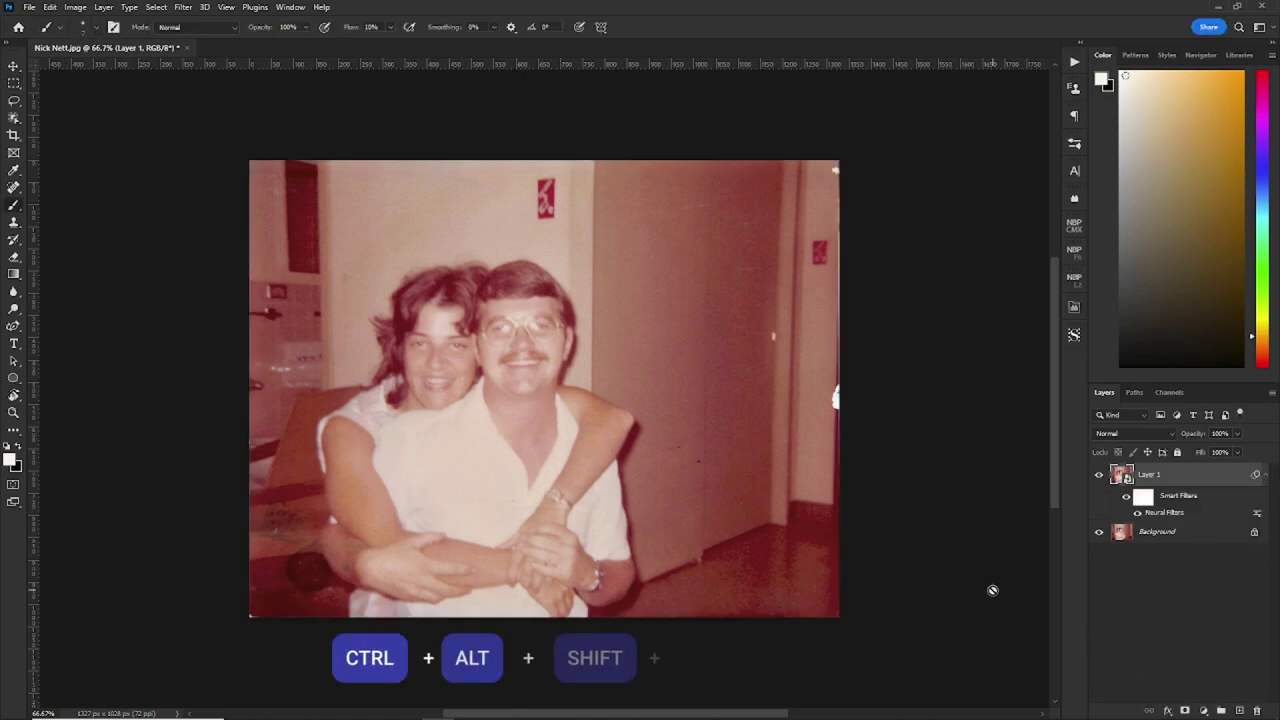
- Stamp the visible layers onto a new layer and turn on Neural Filters Colorize with auto color
key(ctrl+alt+shift+e)
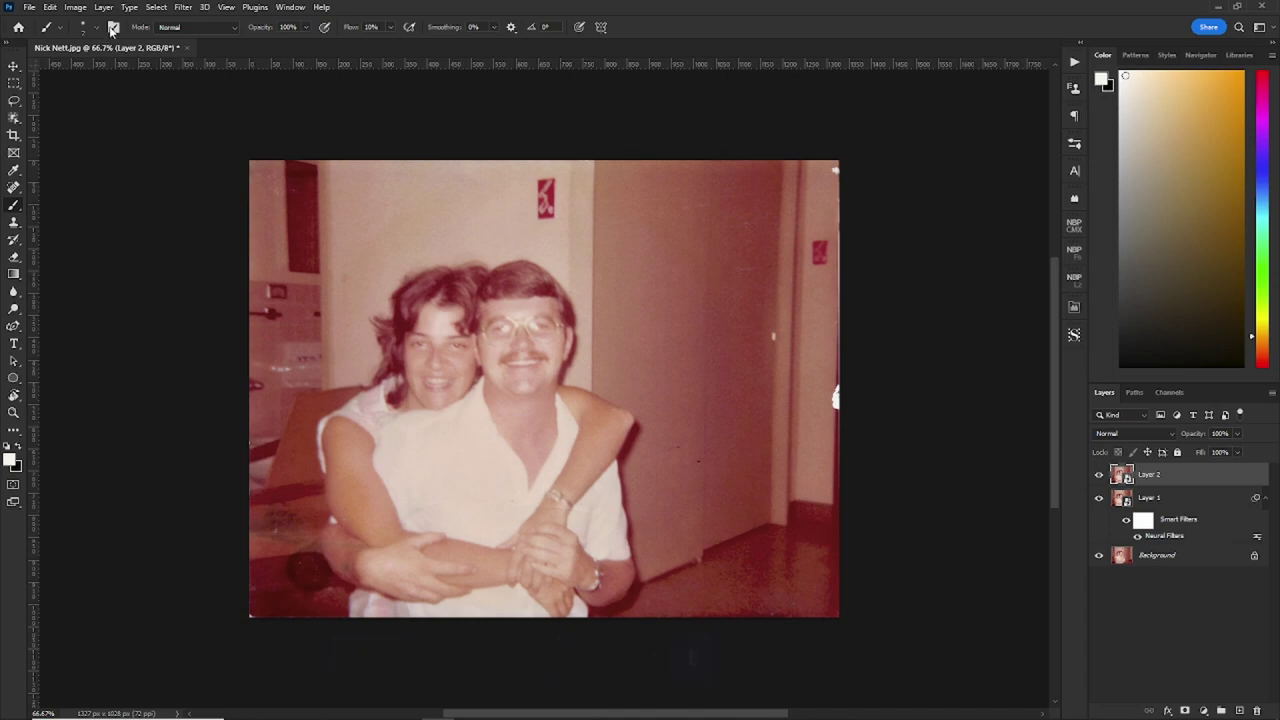
click(184, 7)
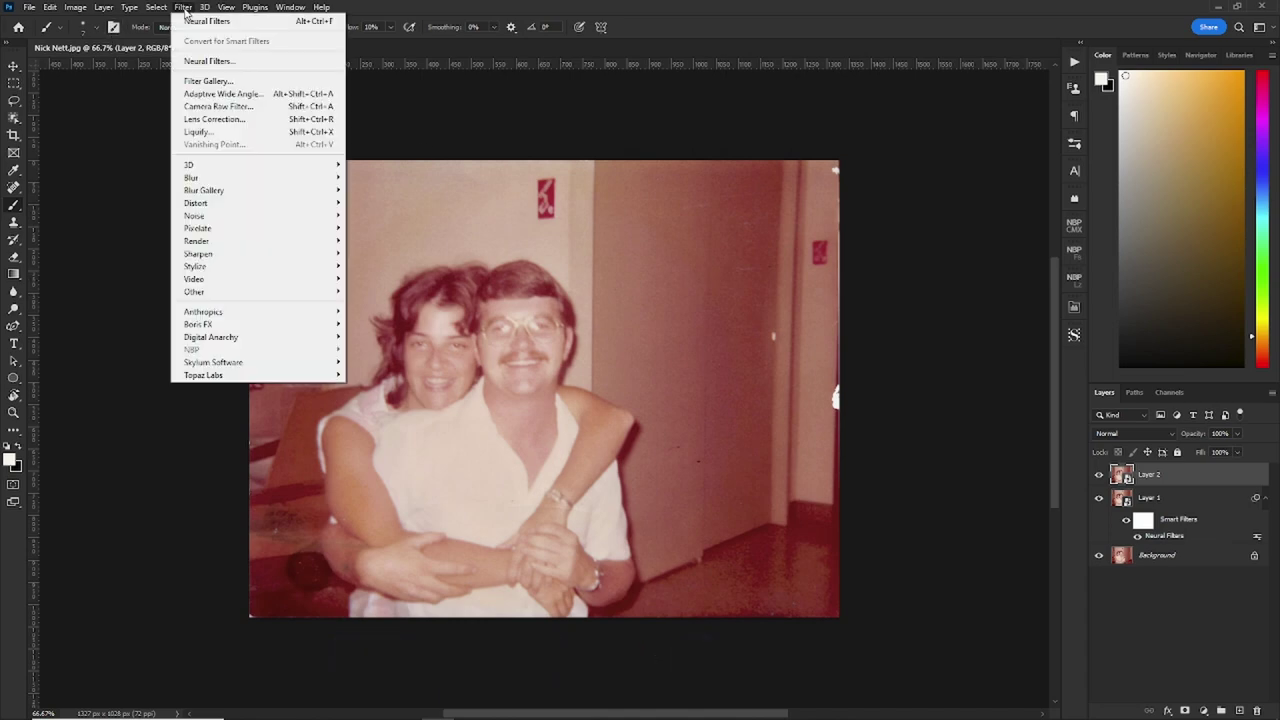
click(245, 63)
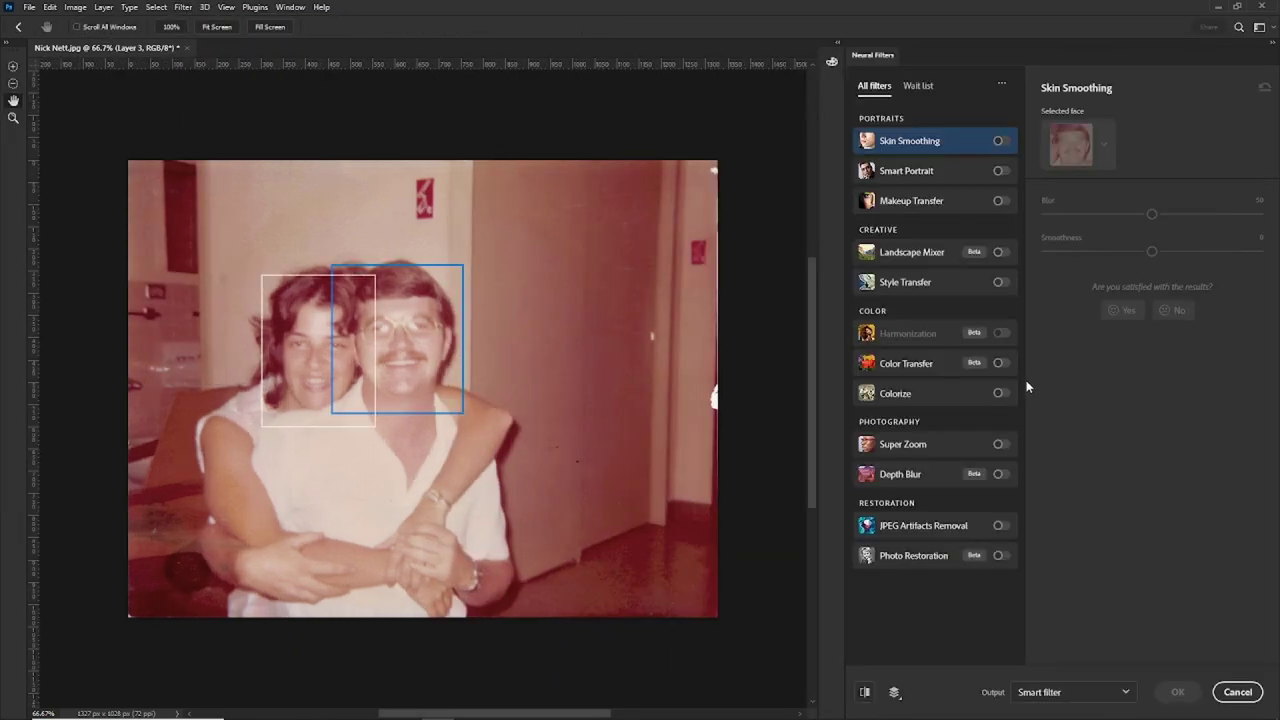
click(1000, 393)
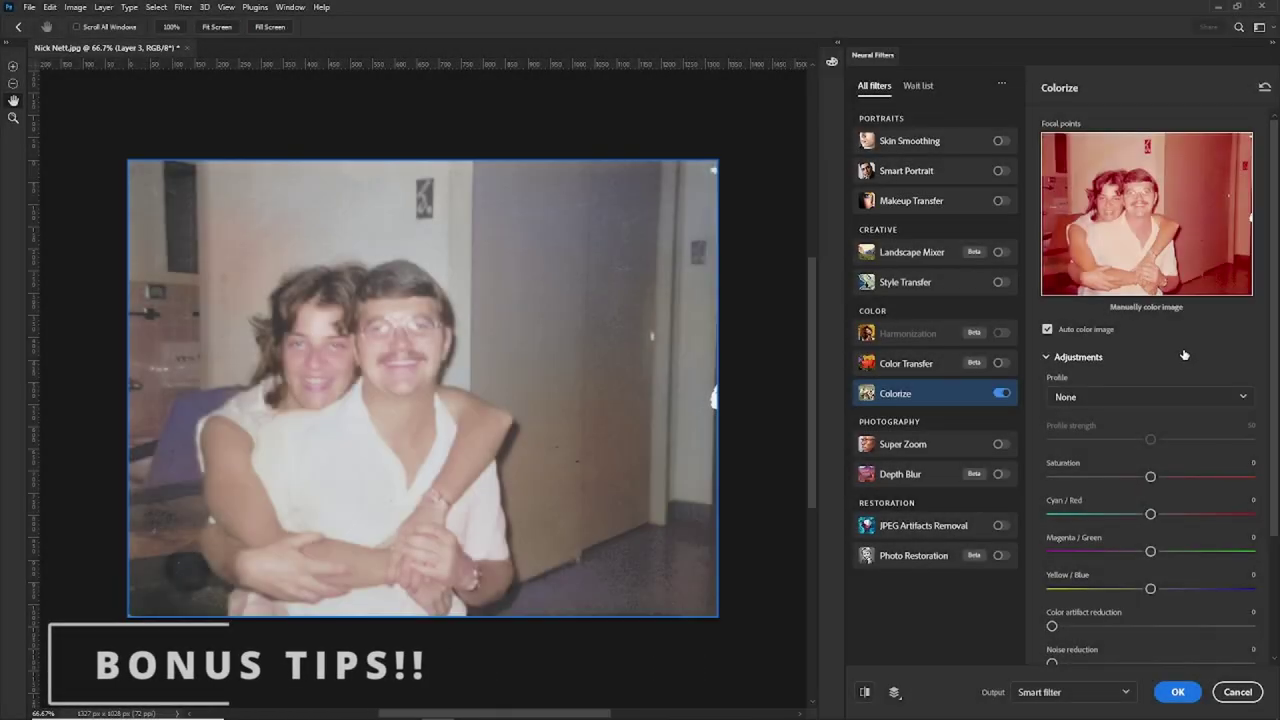
- Raise Colorize Color artifact reduction to 25 and Noise reduction to 26
scroll(1088, 476, down, 3)
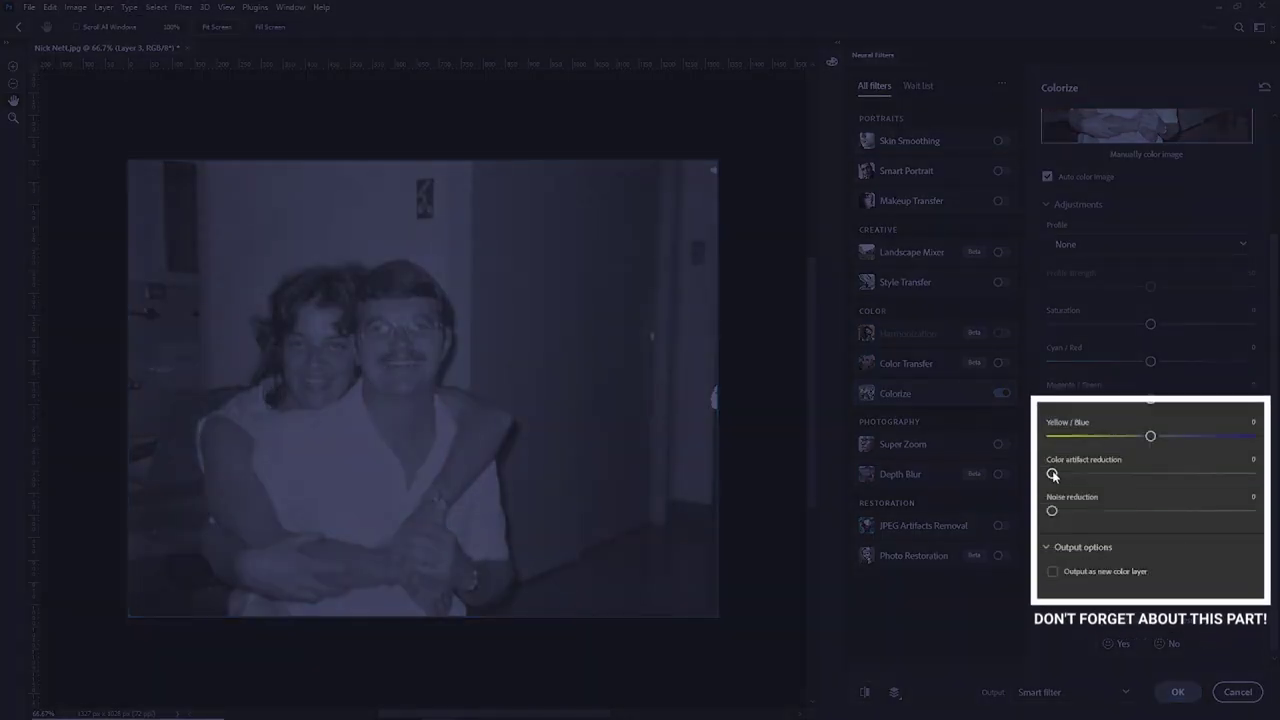
drag(1052, 474, 1101, 475)
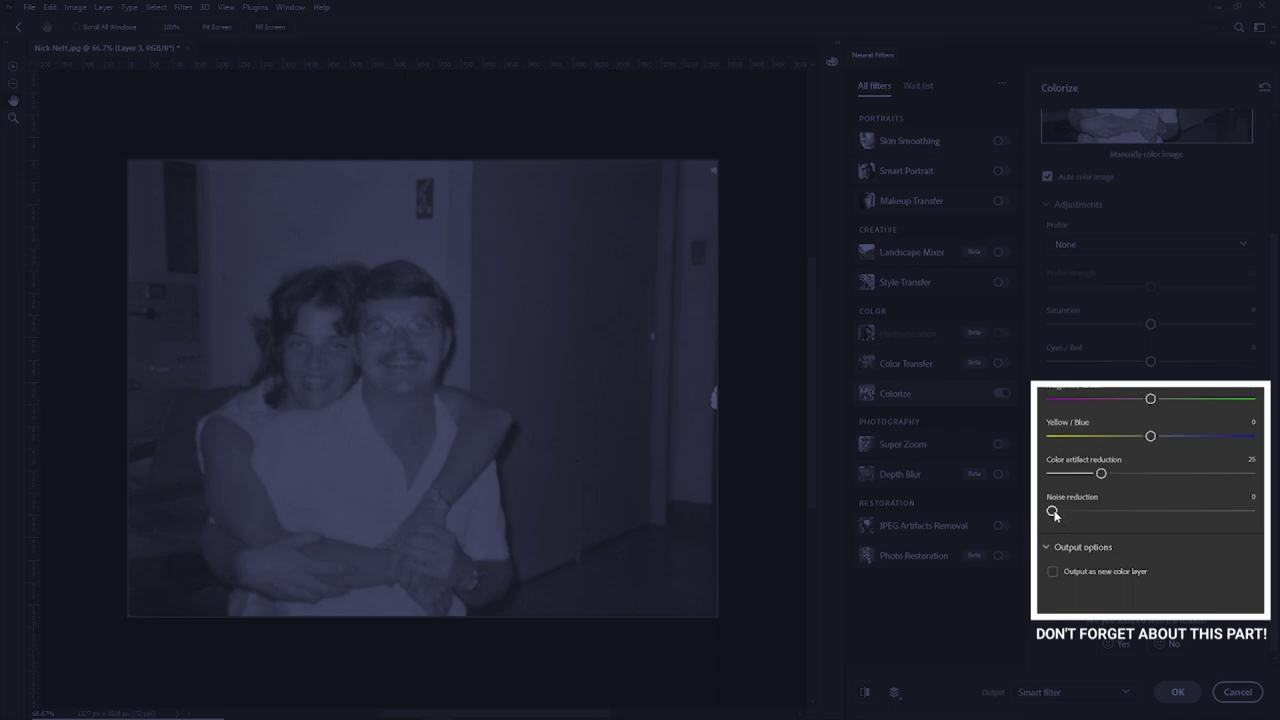
drag(1053, 512, 1104, 514)
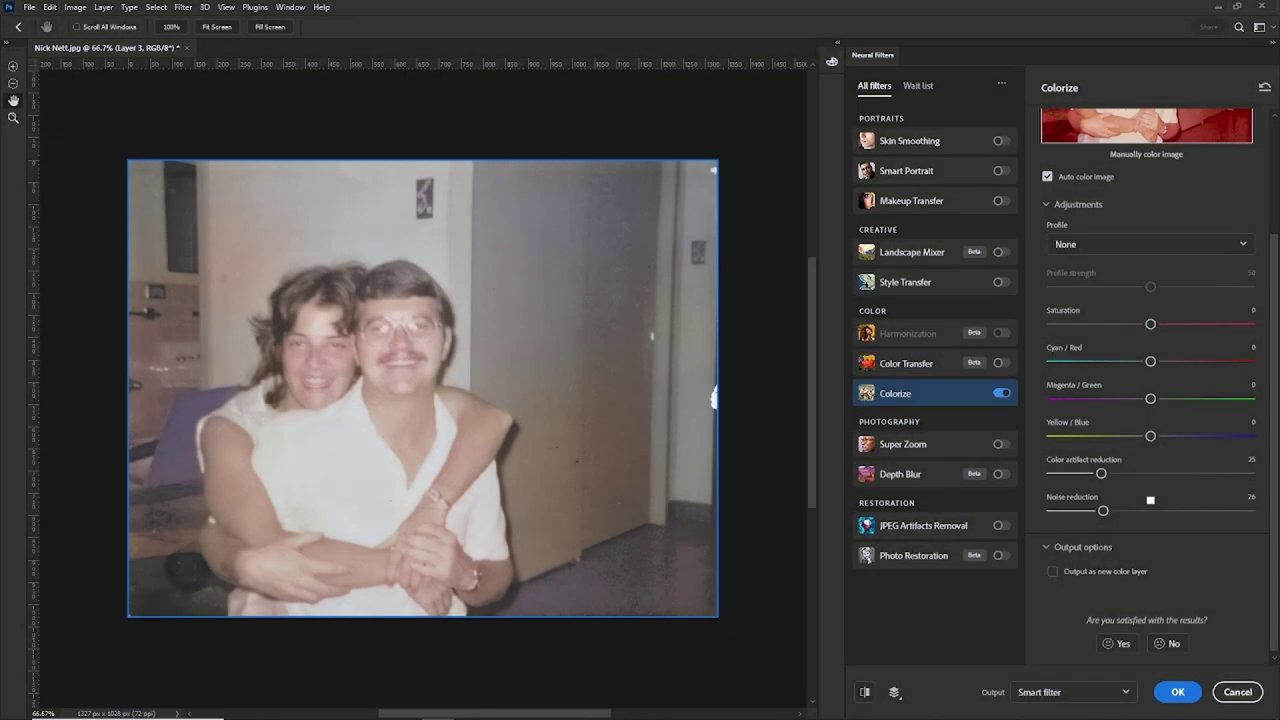
- Place three brown (613515) focal points on the door at the right
scroll(1205, 155, up, 3)
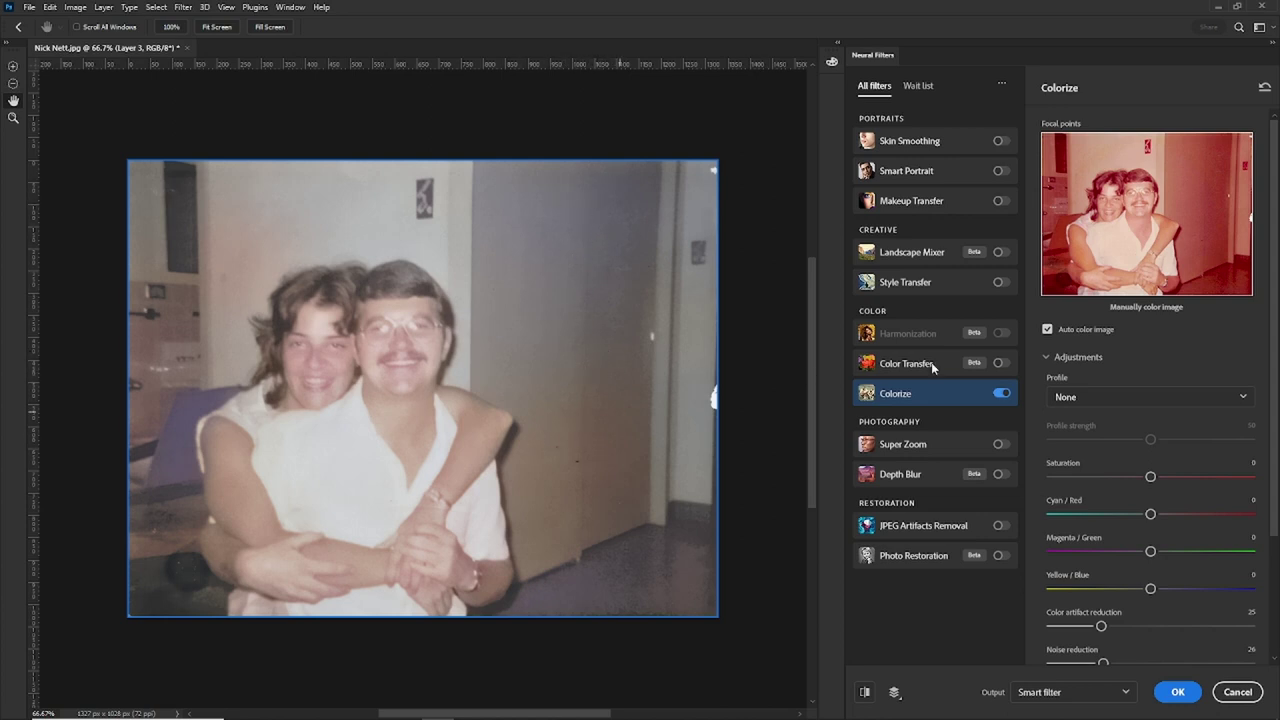
click(1189, 167)
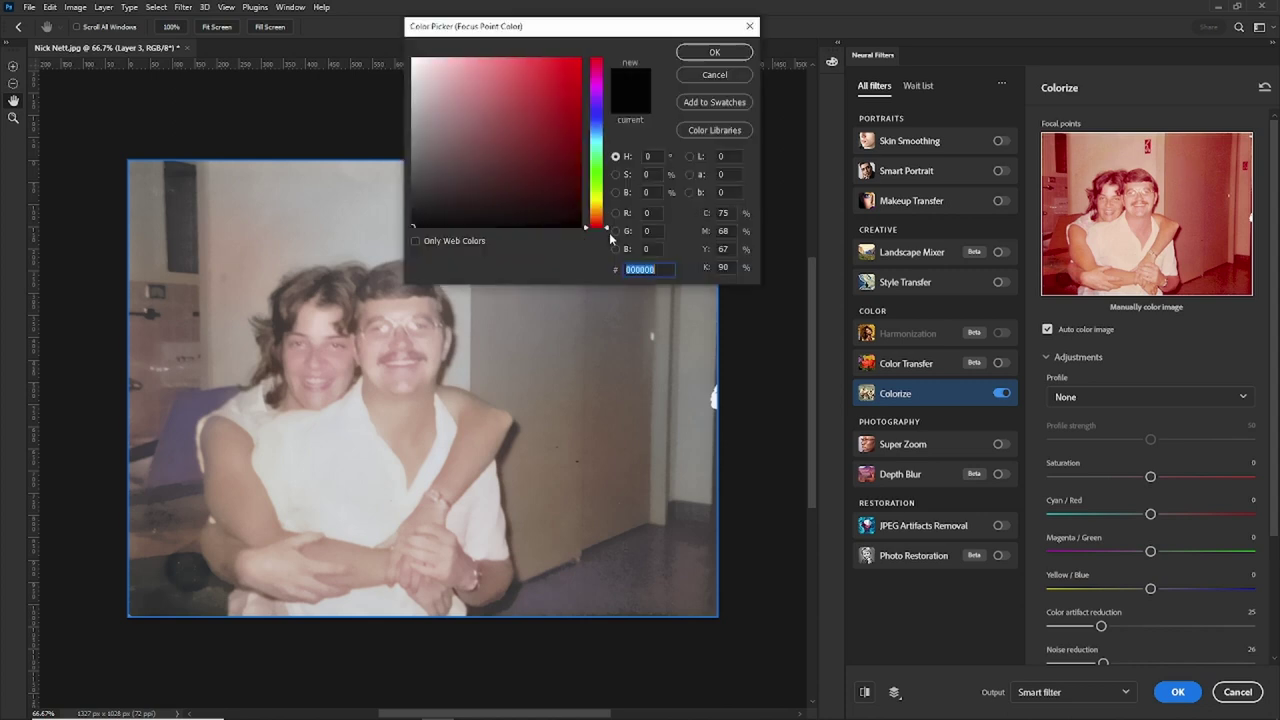
mouse_move(606, 233)
mouse_down()
mouse_move(614, 219)
mouse_move(603, 219)
mouse_up()
drag(474, 194, 536, 164)
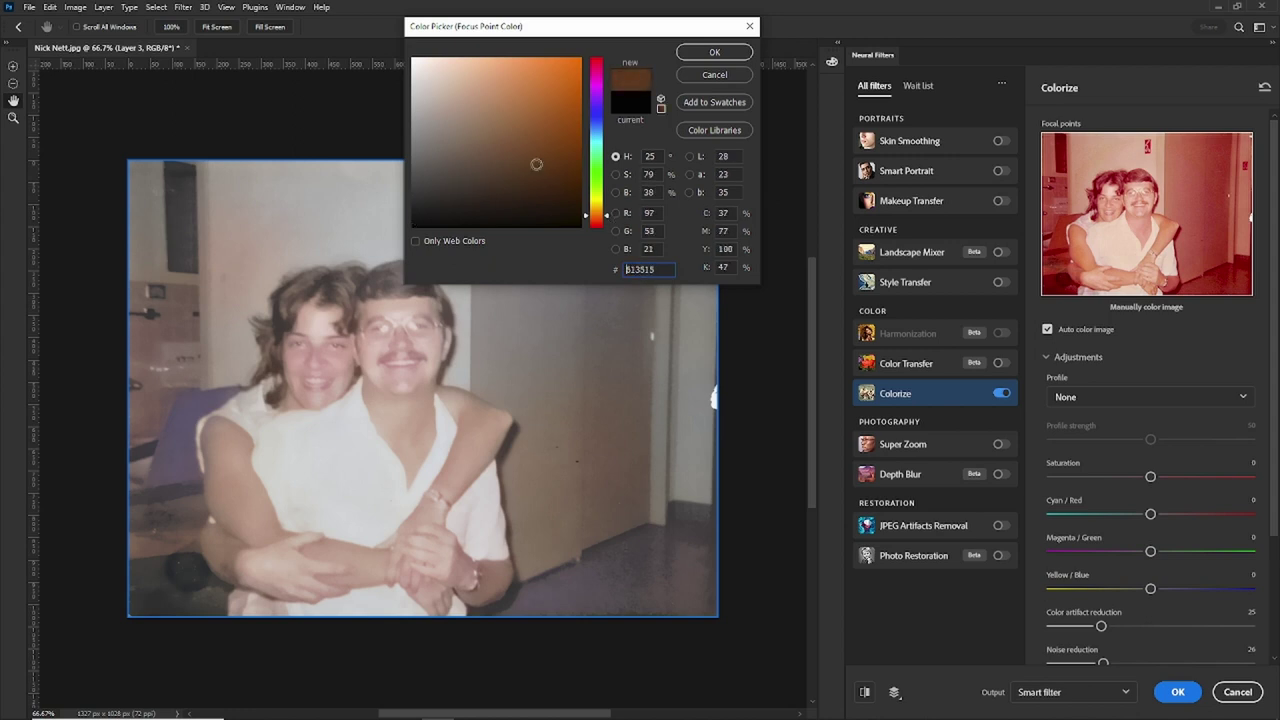
click(714, 53)
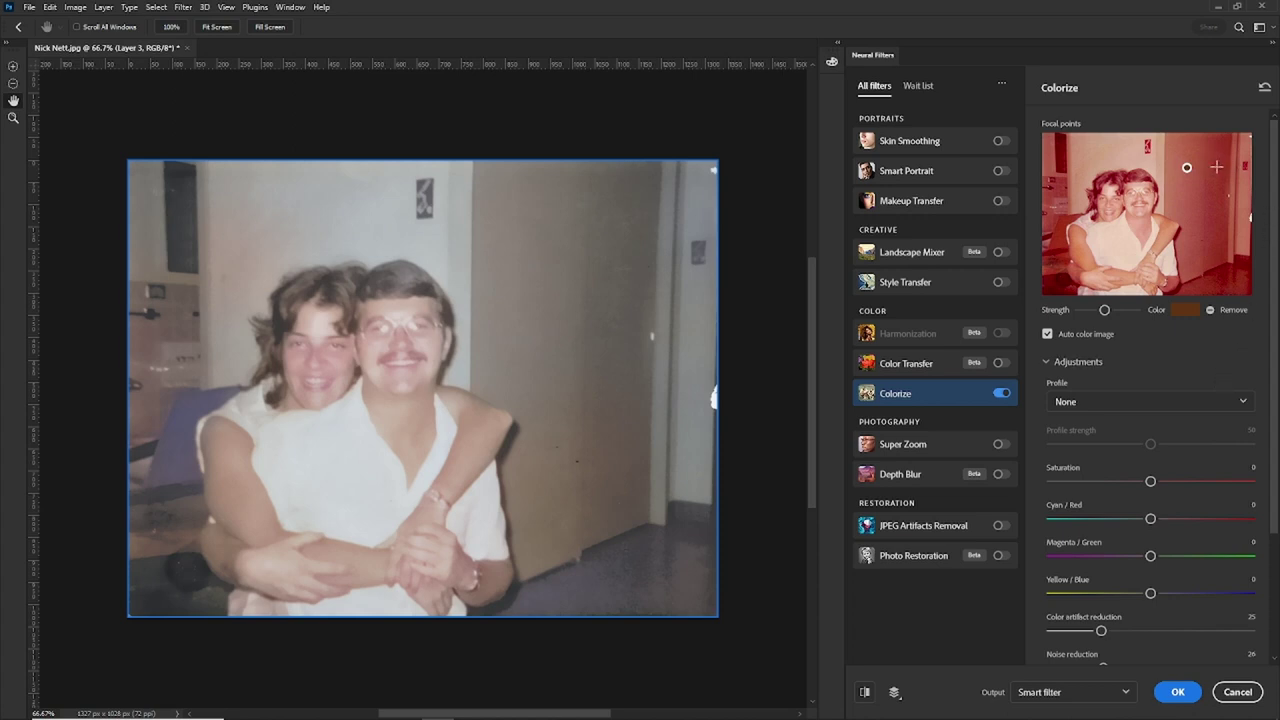
click(1218, 167)
click(1215, 211)
- Add two red (ca5454) focal points on the left wall
click(1052, 194)
click(1184, 310)
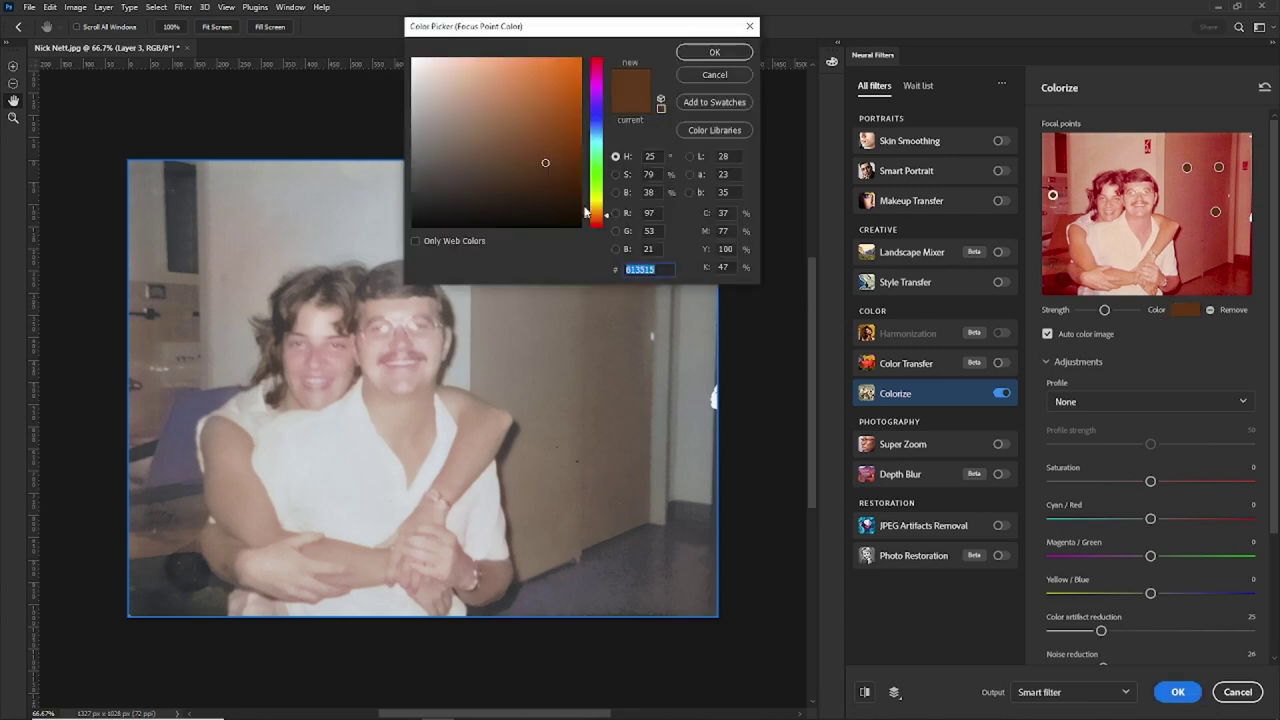
drag(585, 210, 590, 226)
drag(545, 160, 505, 101)
click(716, 53)
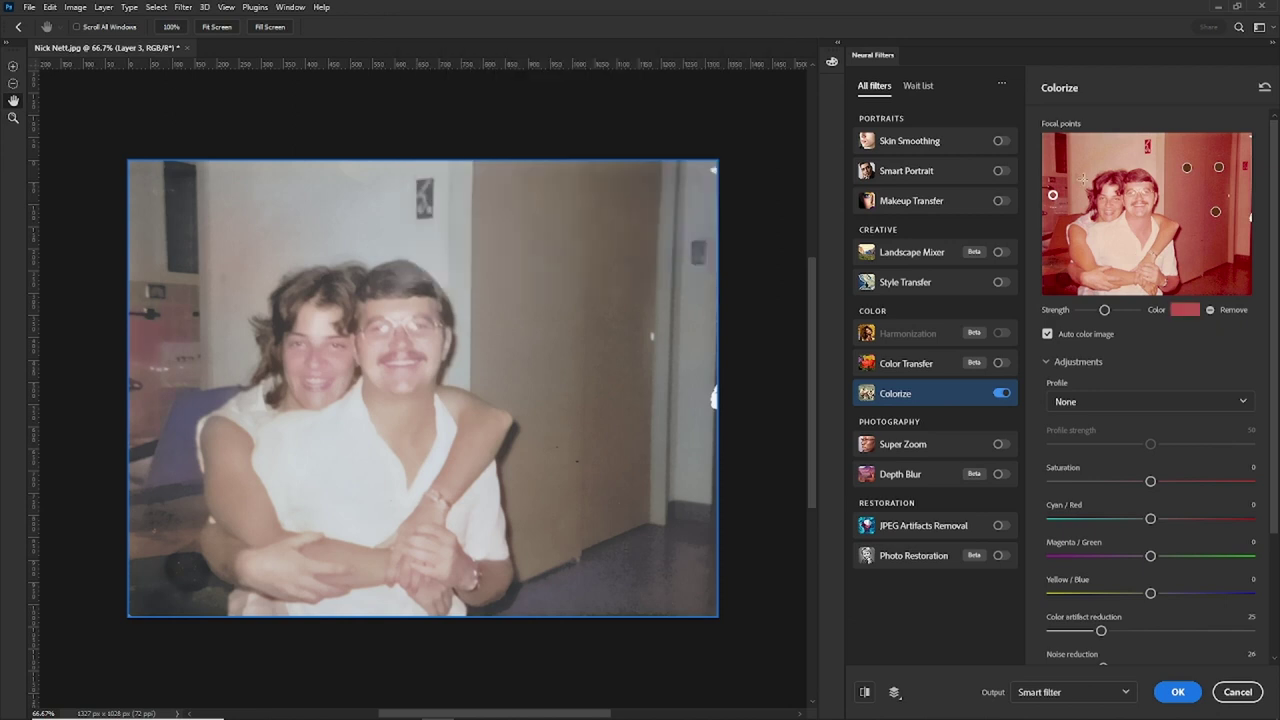
click(1063, 185)
- Add a pale pink focal point on the upper left wall
click(1086, 153)
click(1185, 309)
drag(505, 100, 422, 104)
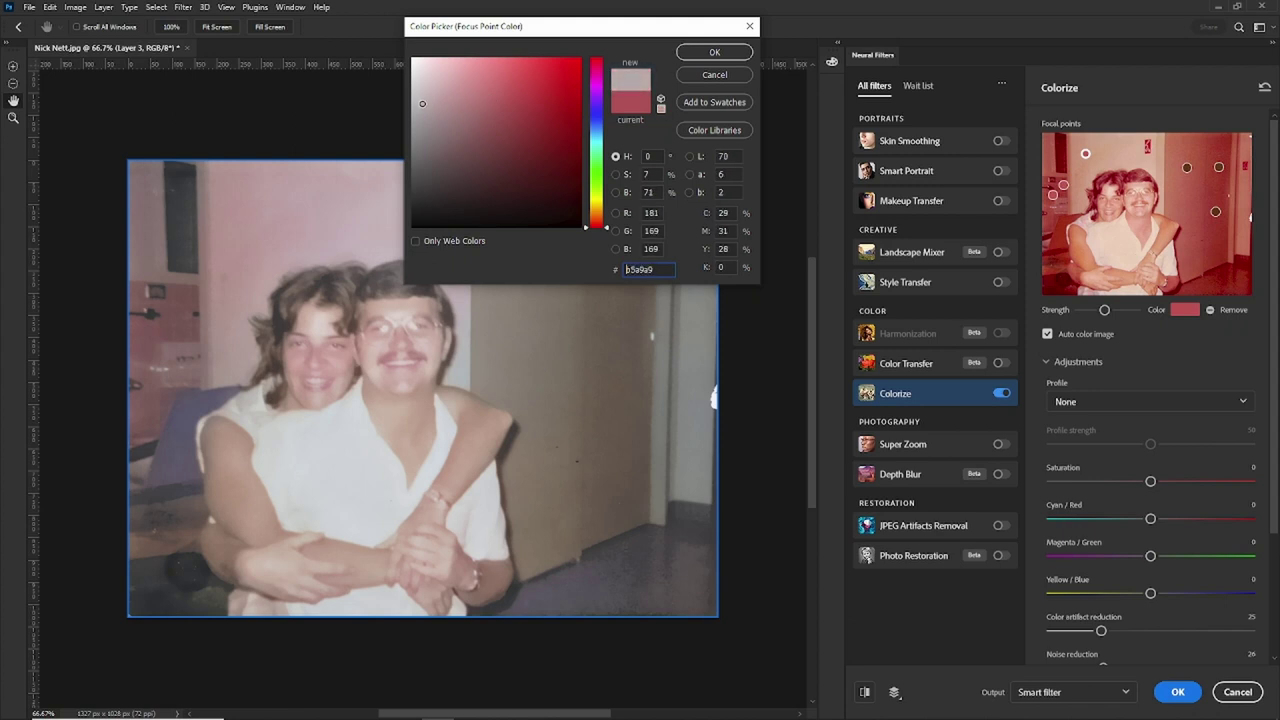
click(731, 58)
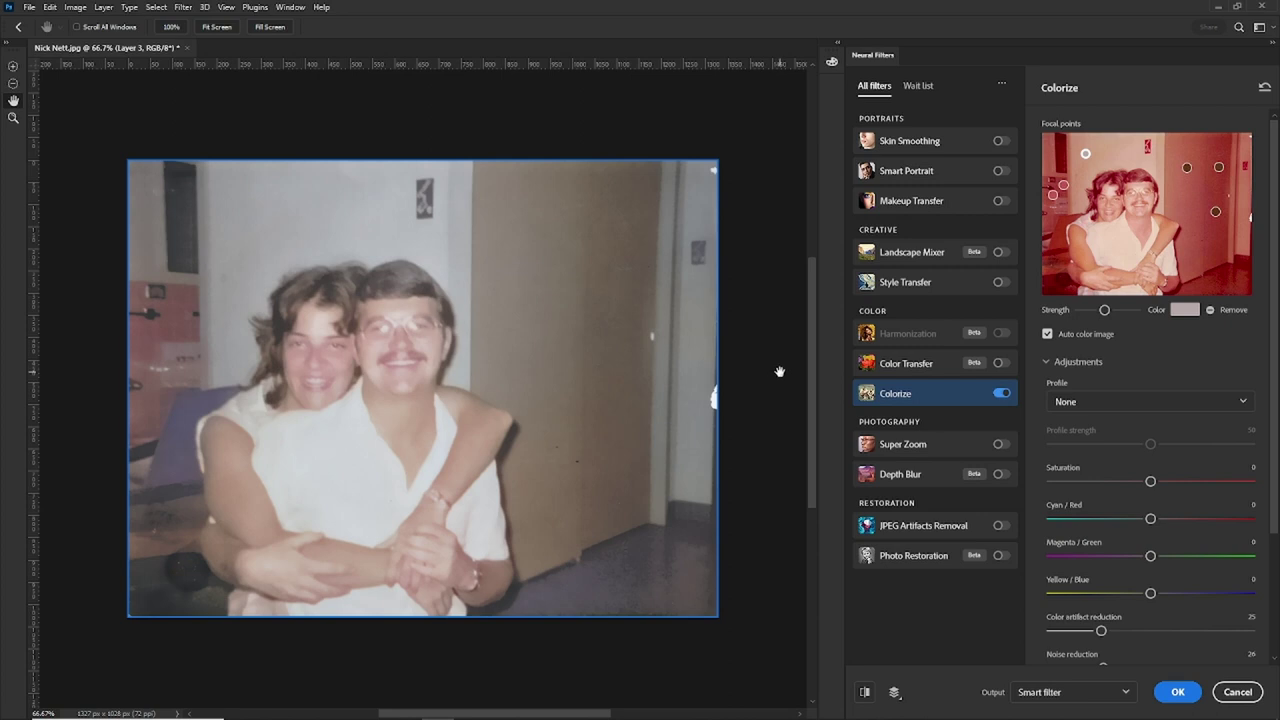
- Add two brown focal points on the man's hair and raise Saturation to about +10
click(1187, 170)
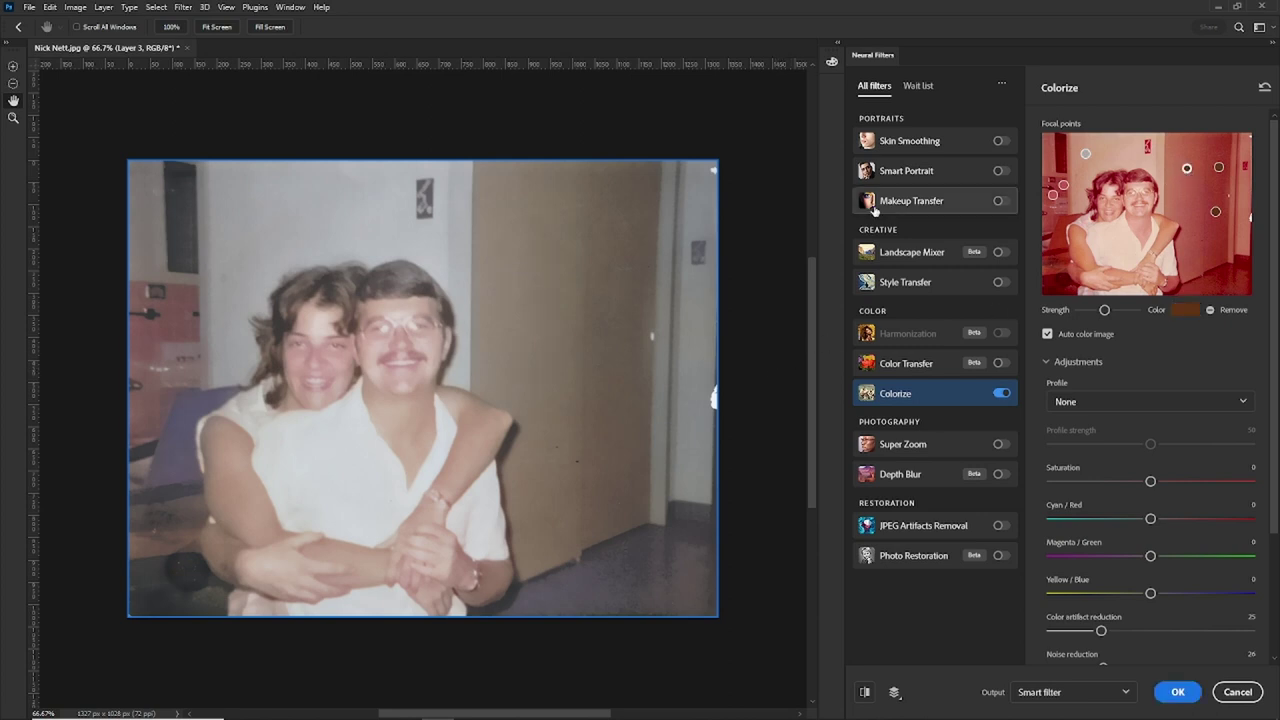
click(1138, 175)
click(1117, 177)
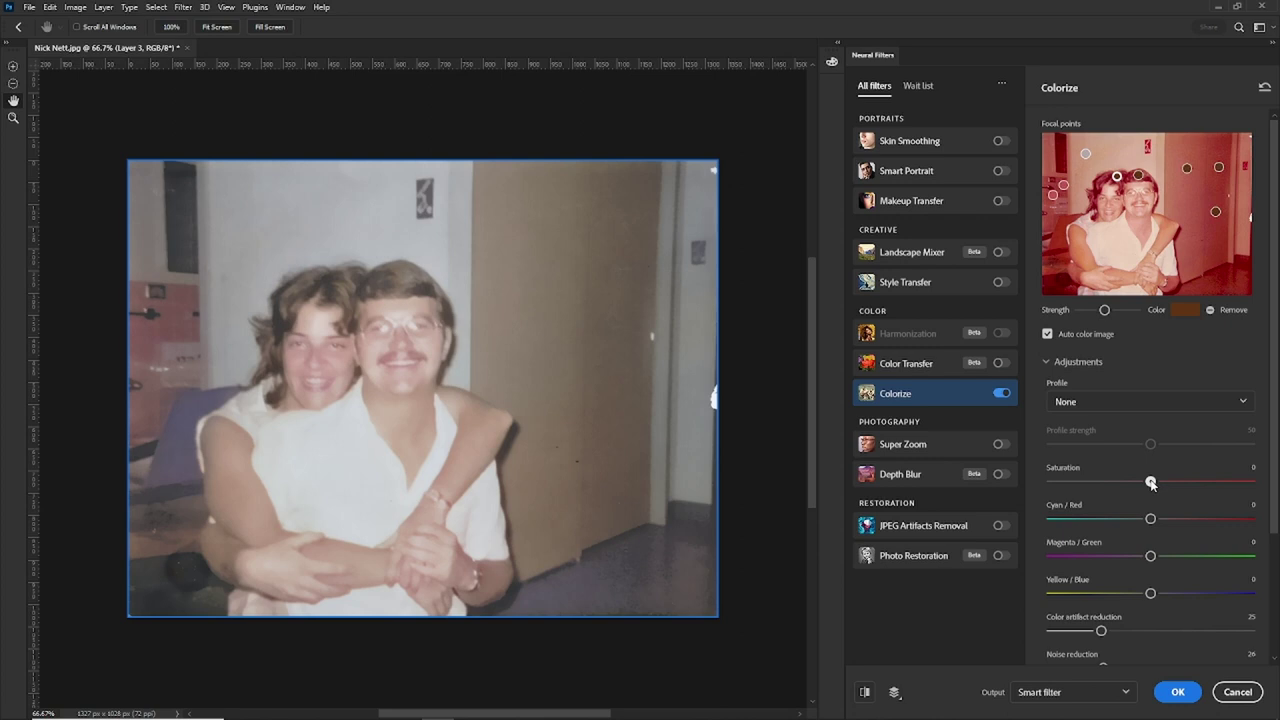
drag(1152, 484, 1171, 483)
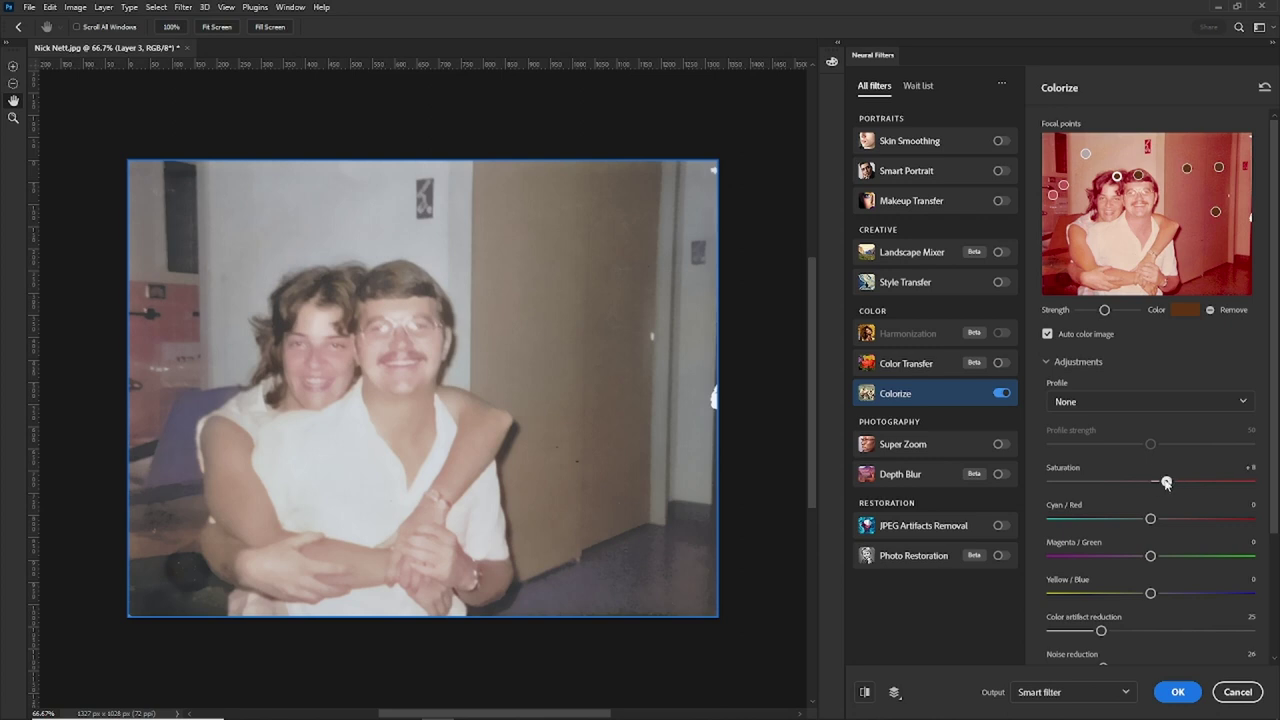